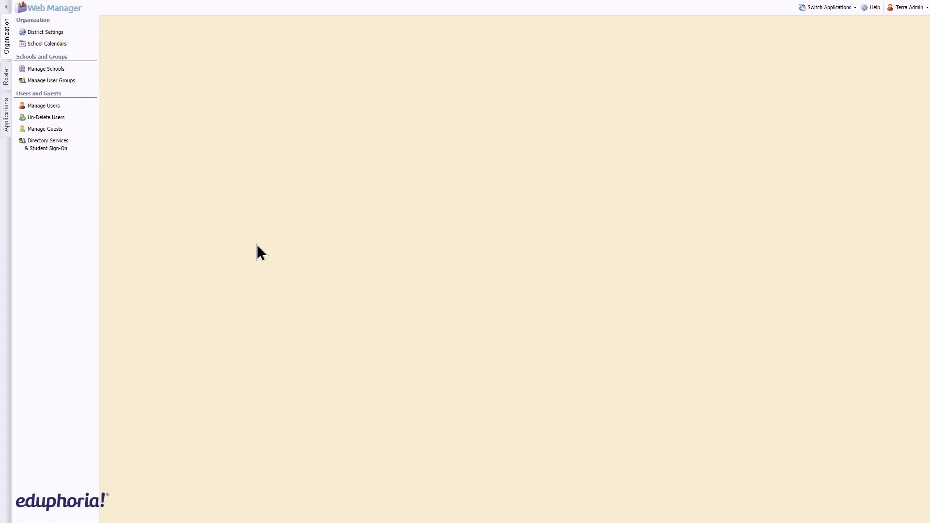
Start creating a new instructional calendar from the school calendars
left_click(90, 44)
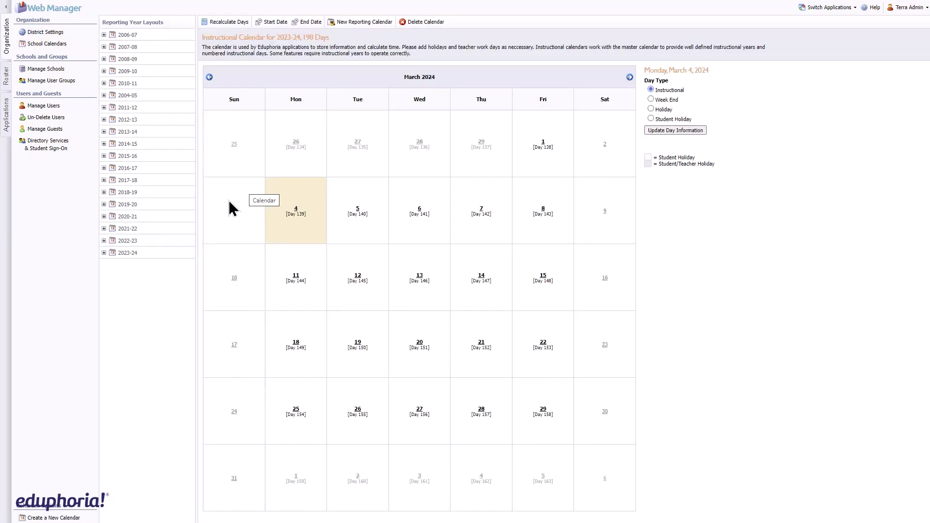
left_click(66, 518)
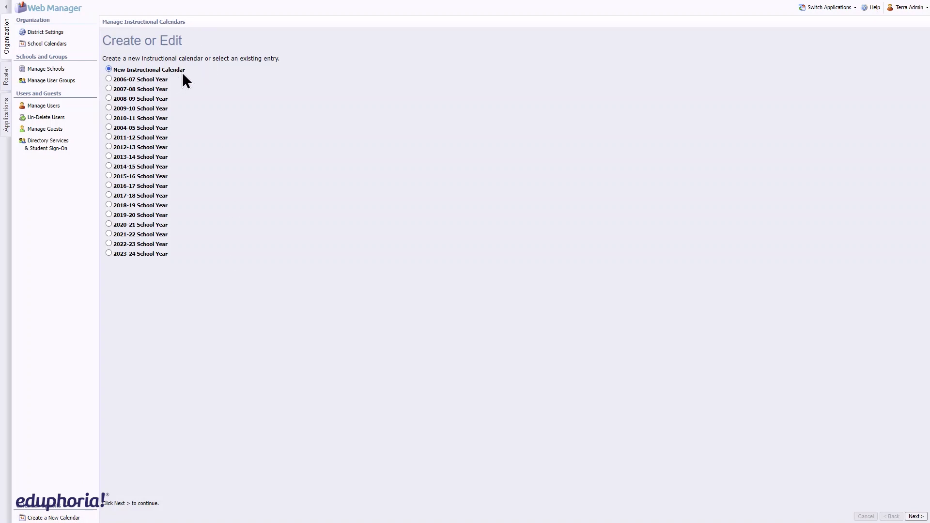
left_click(916, 517)
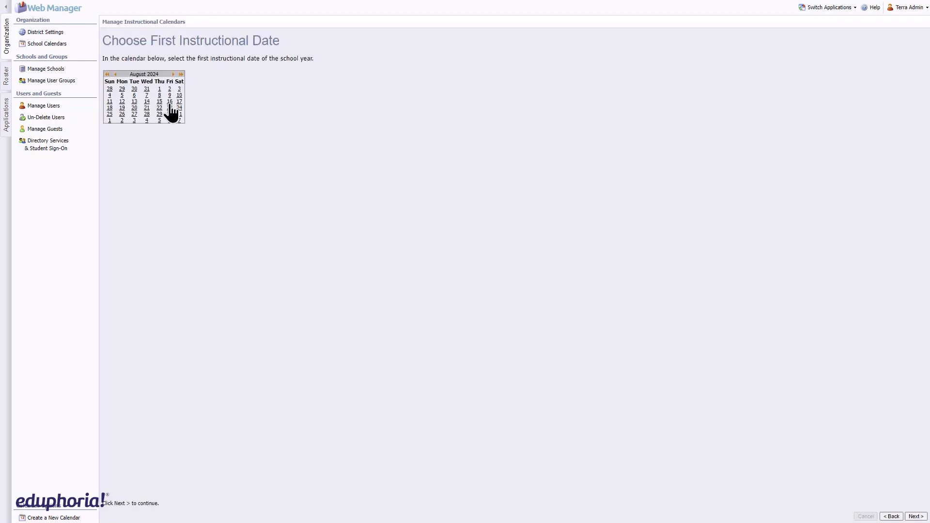
Set the first instructional date to August 14, 2024 and the last instructional date to May 30, 2025
left_click(170, 102)
left_click(146, 102)
left_click(915, 517)
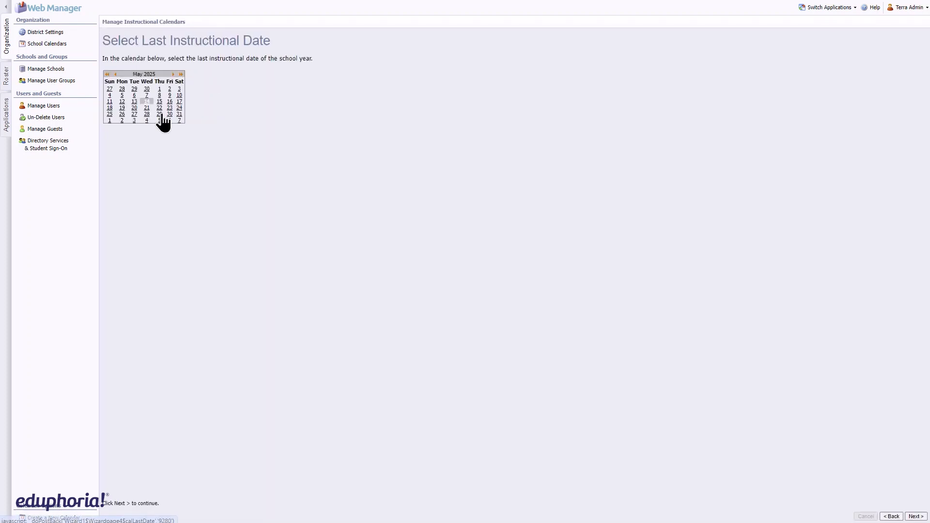
left_click(170, 114)
left_click(916, 516)
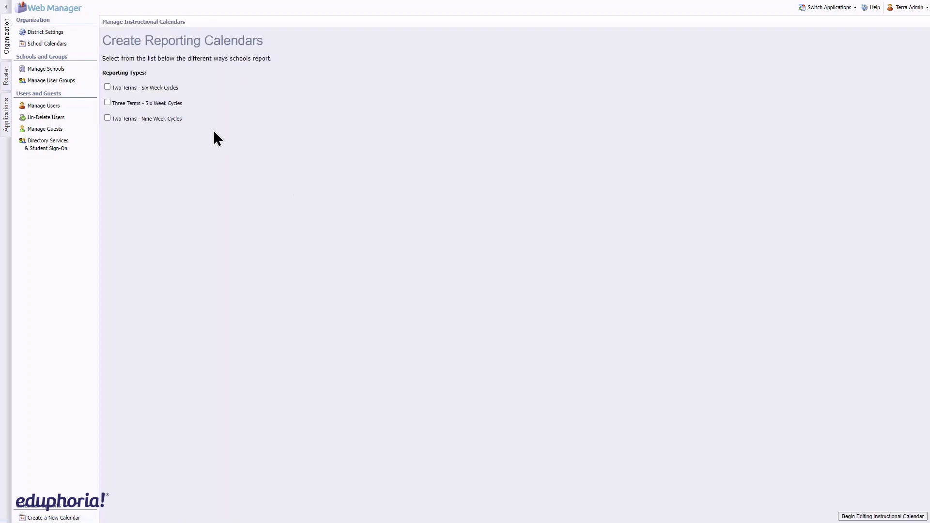
Choose the Two Terms - Nine Week Cycles reporting type and begin editing the instructional calendar
left_click(180, 118)
left_click(882, 517)
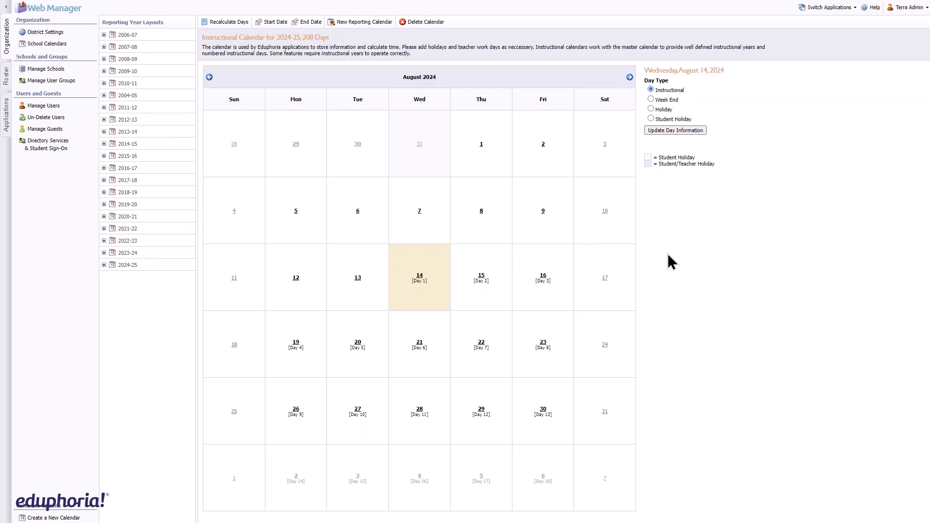
Mark Monday, August 19, 2024 as a Student Holiday
left_click(295, 343)
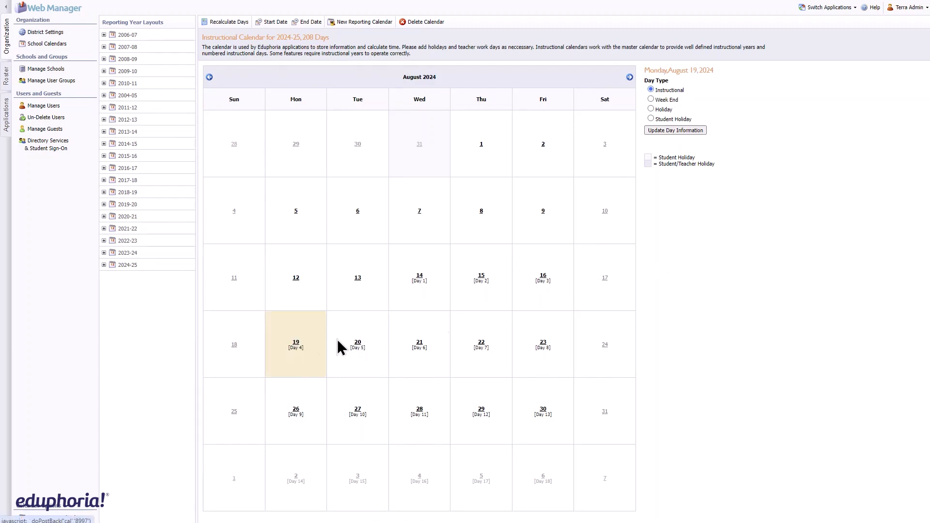
left_click(674, 129)
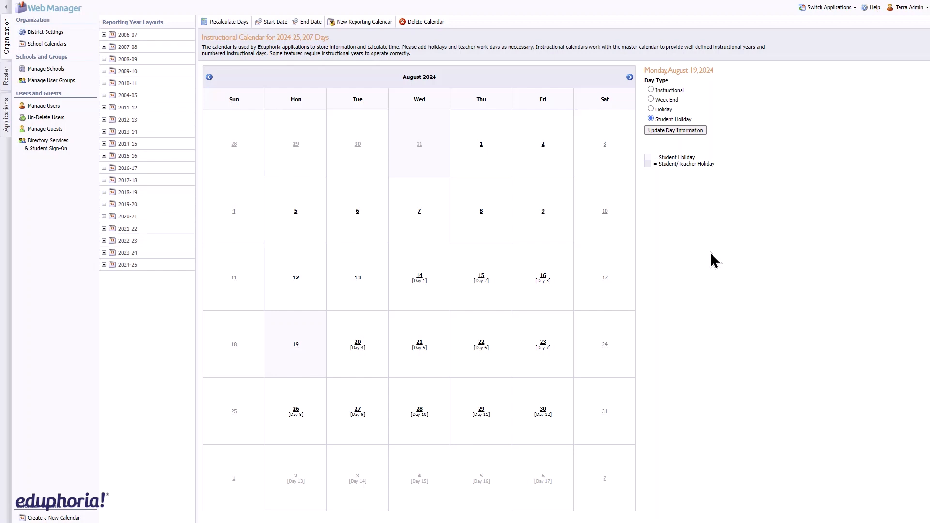
Start a new reporting calendar named "Elem - reporting"
left_click(364, 22)
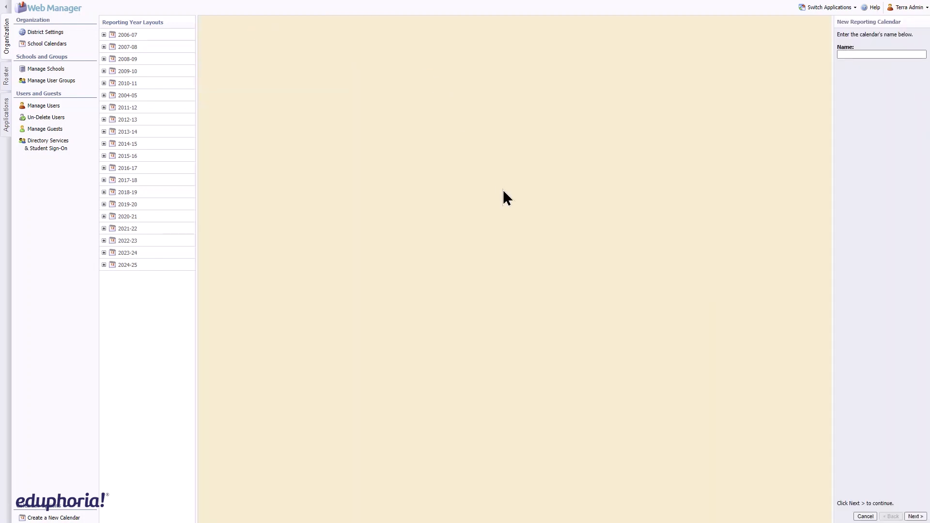
left_click(859, 54)
type("Elem - reporting")
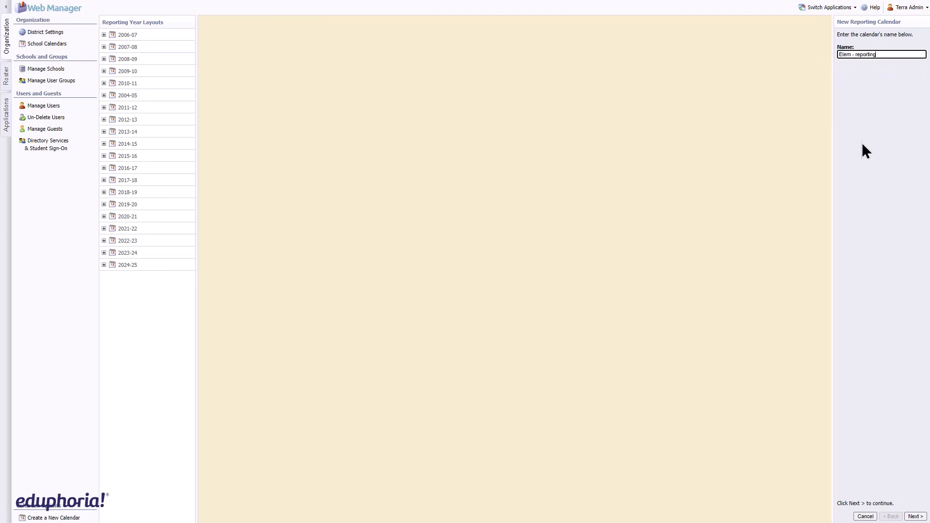
left_click(915, 517)
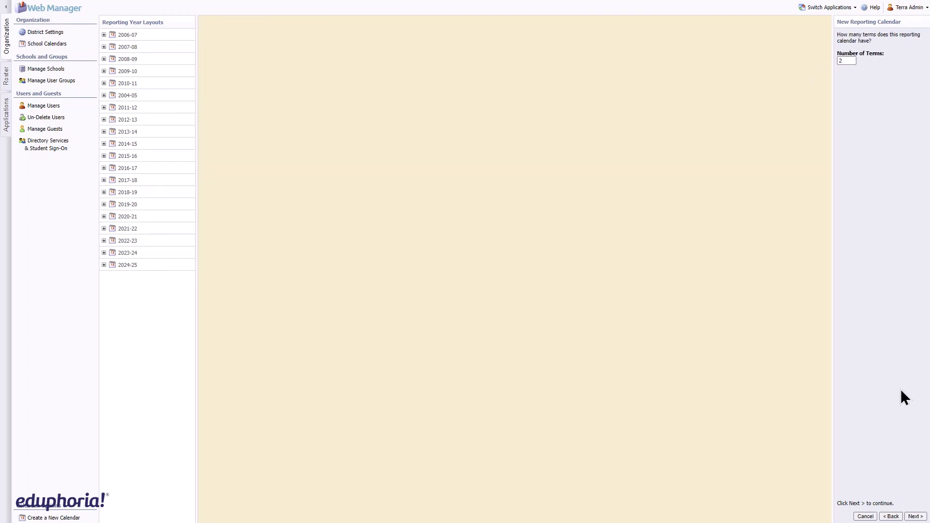
Set the reporting calendar to 2 terms and finish the wizard
left_click(849, 61)
type("2")
left_click(867, 178)
left_click(915, 516)
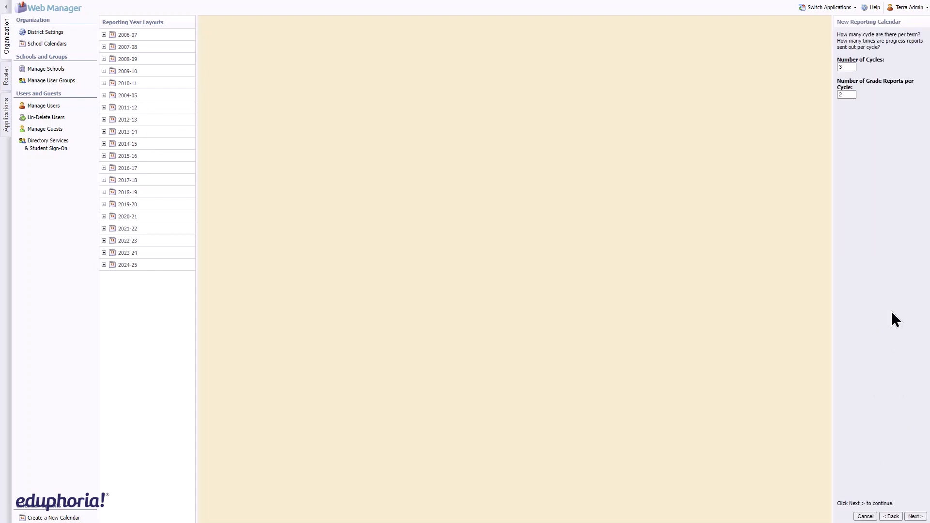
left_click(916, 516)
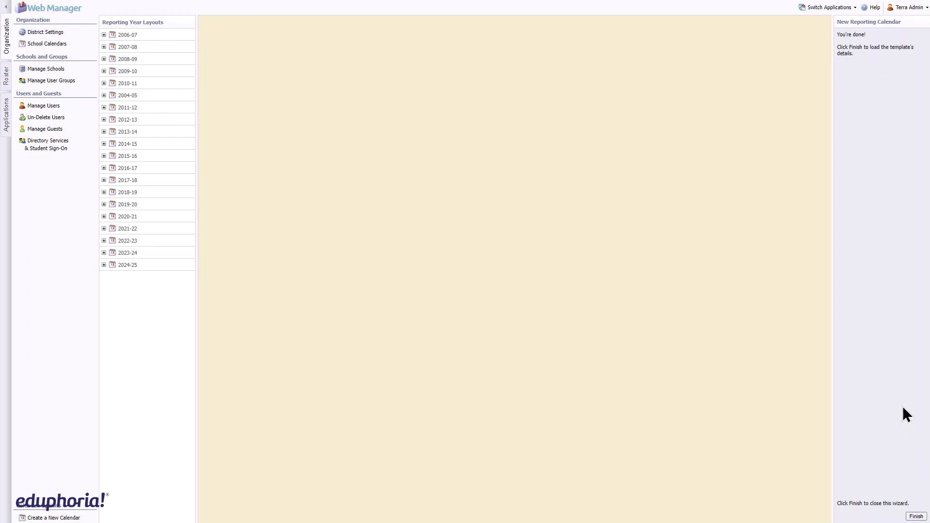
left_click(915, 517)
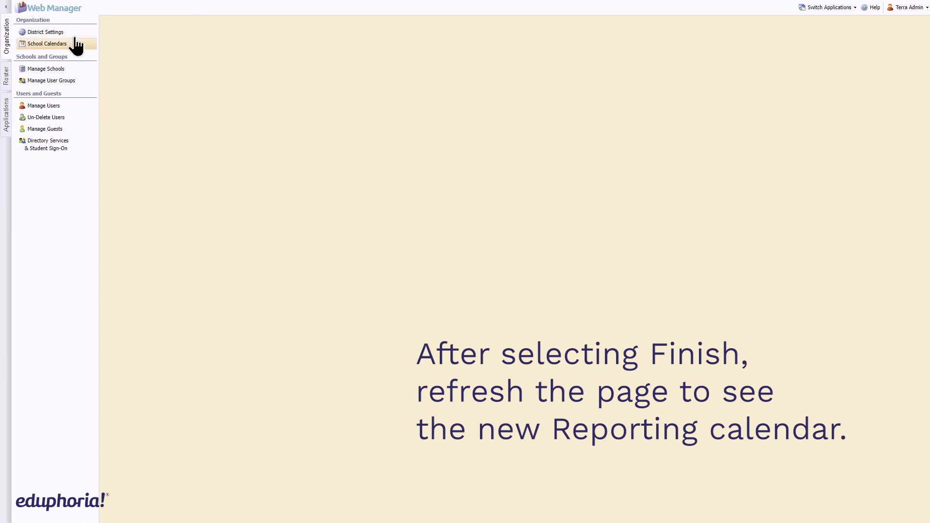
Open the Elem - reporting layout under 2024-25 and set the First Cycle start date to 8/14/2024
left_click(63, 47)
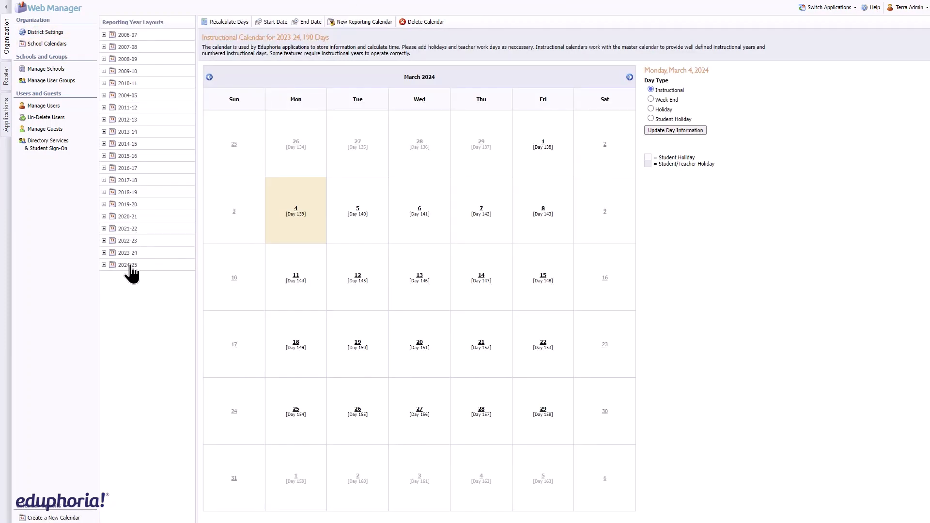
left_click(129, 265)
left_click(104, 265)
left_click(162, 291)
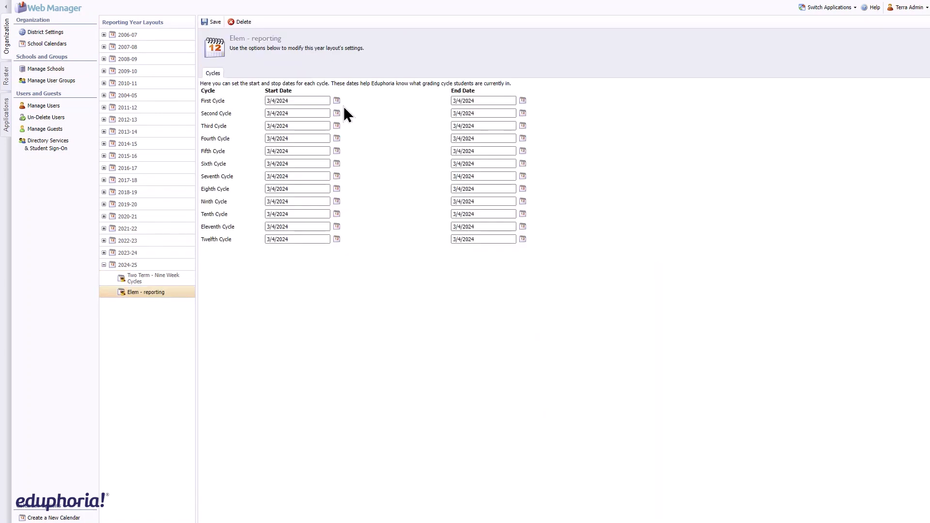
left_click(337, 100)
left_click(403, 104)
left_click(403, 105)
left_click(403, 105)
left_click(402, 105)
left_click(403, 105)
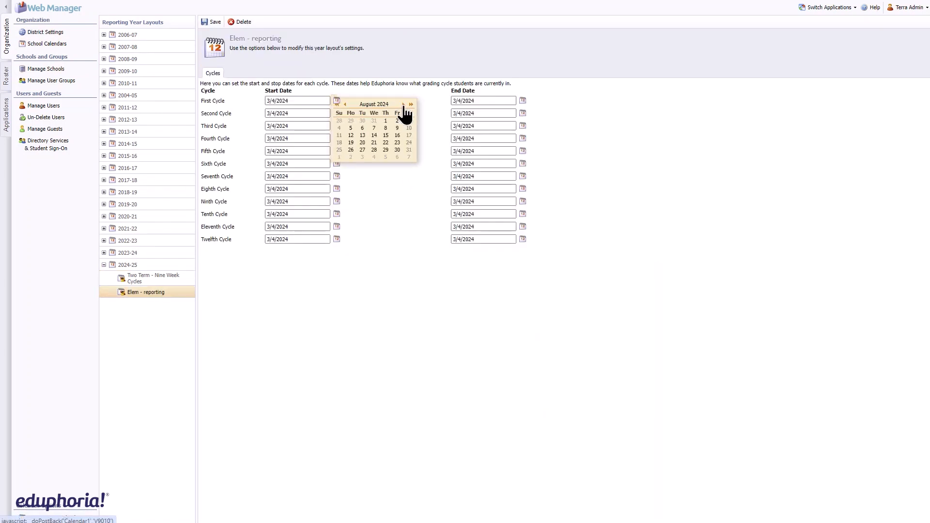
left_click(374, 136)
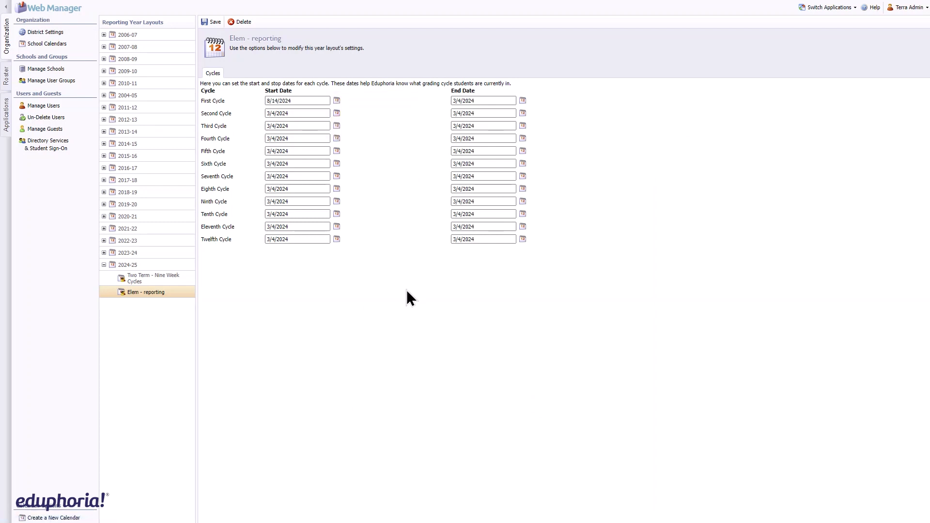
Set the First Cycle end date to 10/2/2024 and save the layout
left_click(524, 101)
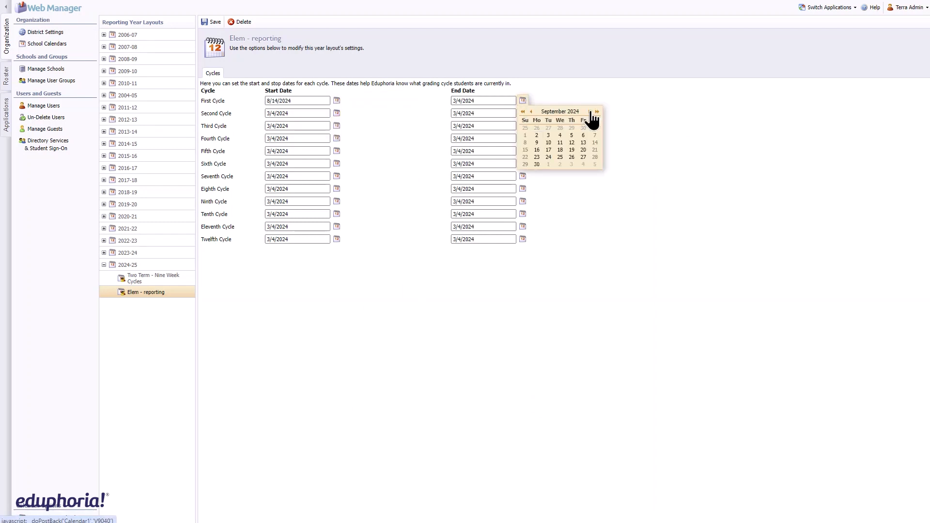
left_click(589, 111)
left_click(560, 127)
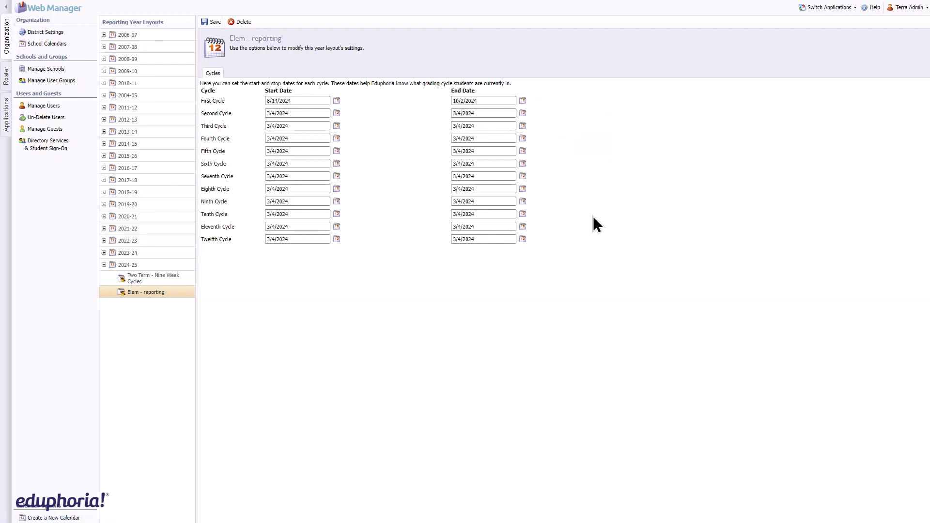
left_click(212, 22)
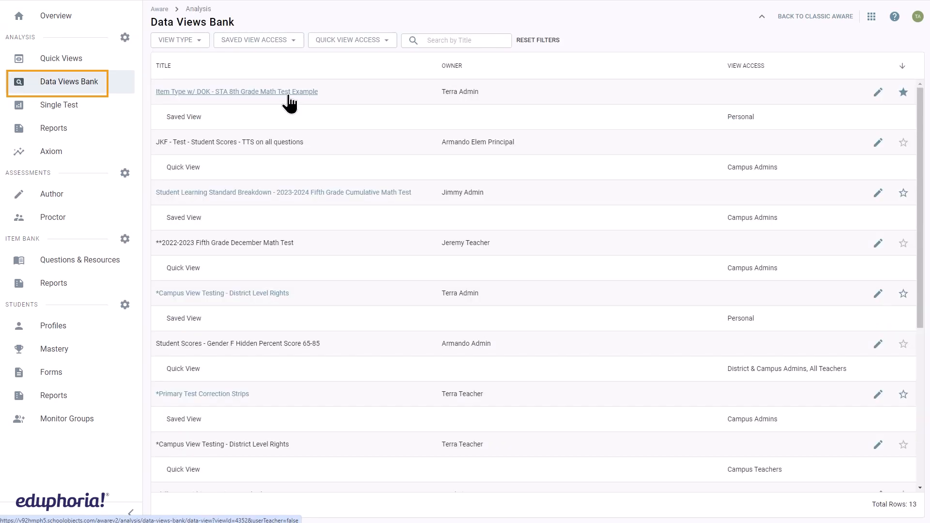
Open the performance level editor for the Formative Assessment test type
left_click(290, 94)
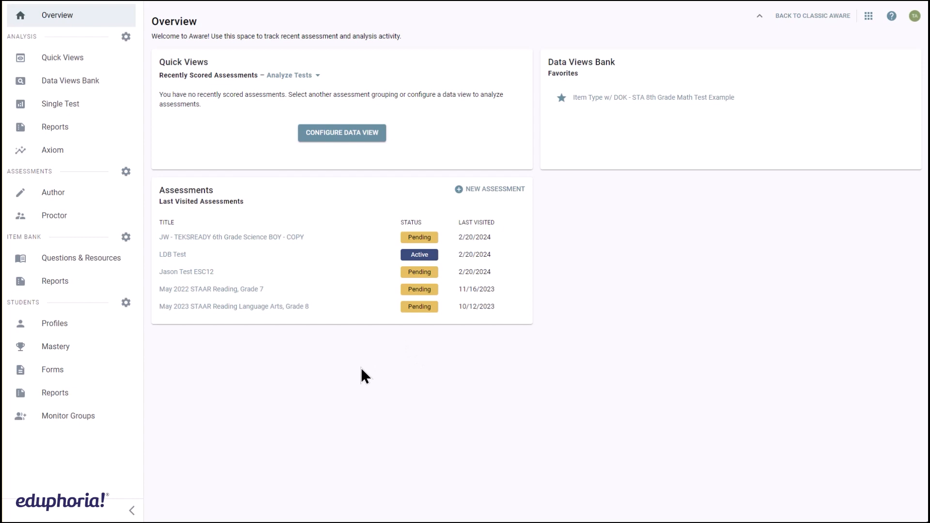
left_click(127, 172)
left_click(150, 224)
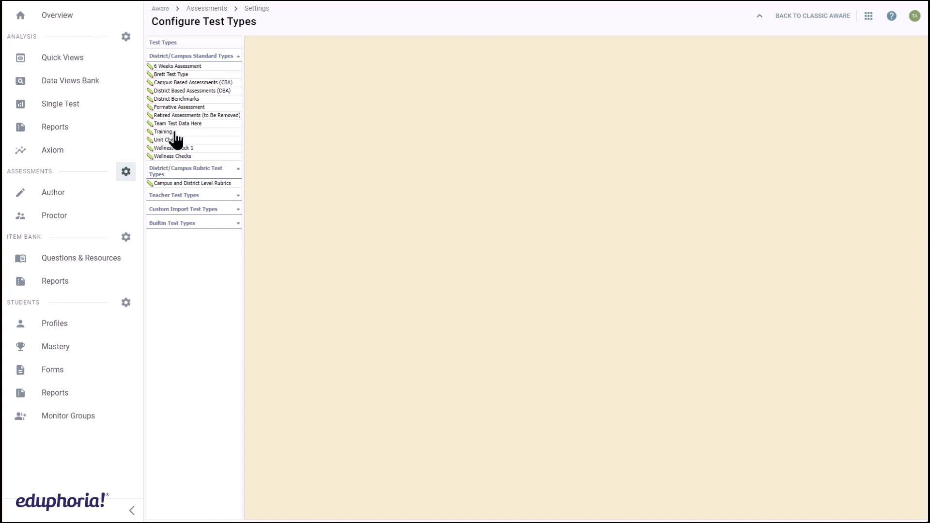
left_click(178, 107)
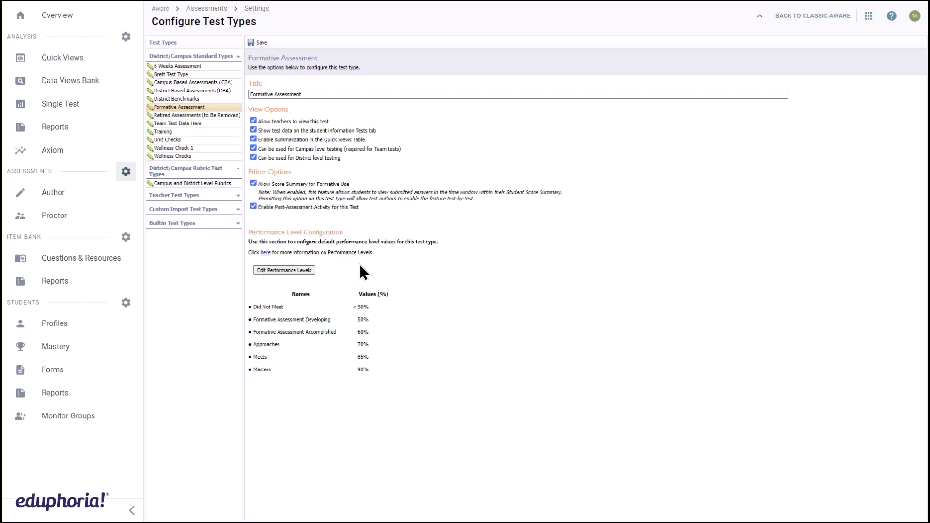
left_click(312, 270)
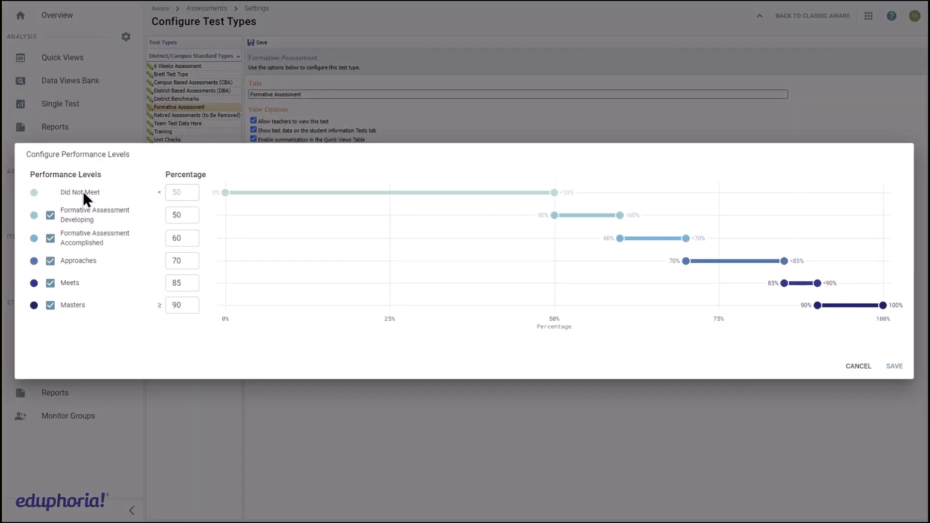
Try changing the Masters performance level threshold to 94 percent and save the performance levels
double_click(183, 304)
type("94")
left_click(196, 301)
left_click(197, 337)
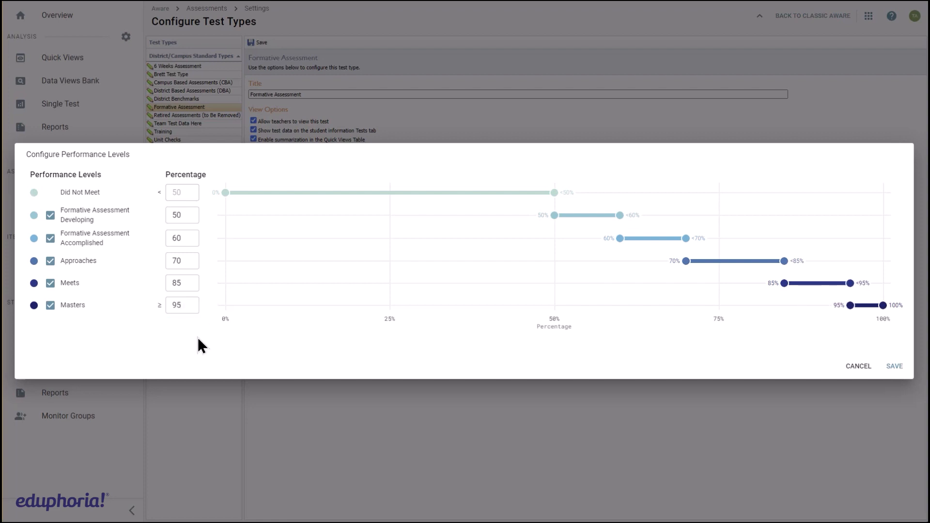
left_click(189, 306)
left_click(194, 309)
left_click(194, 309)
left_click(194, 309)
left_click(193, 309)
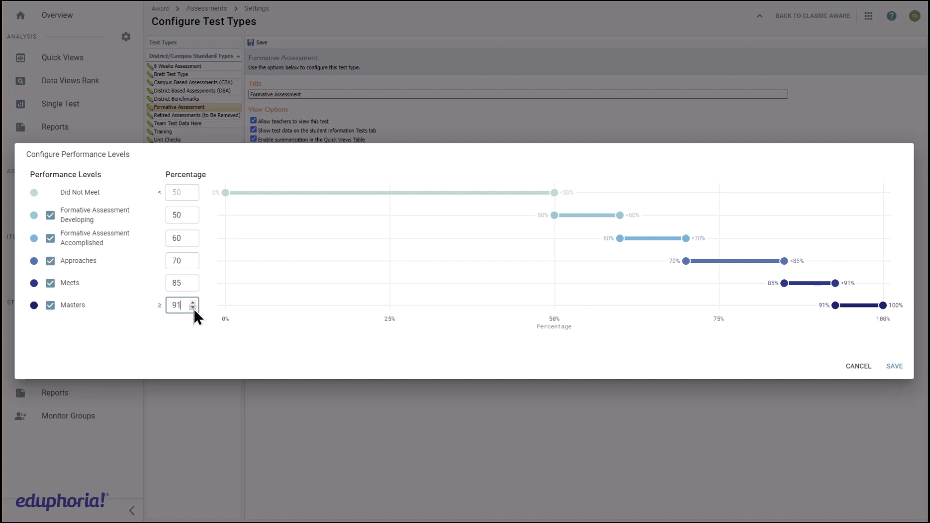
left_click(193, 309)
left_click(193, 335)
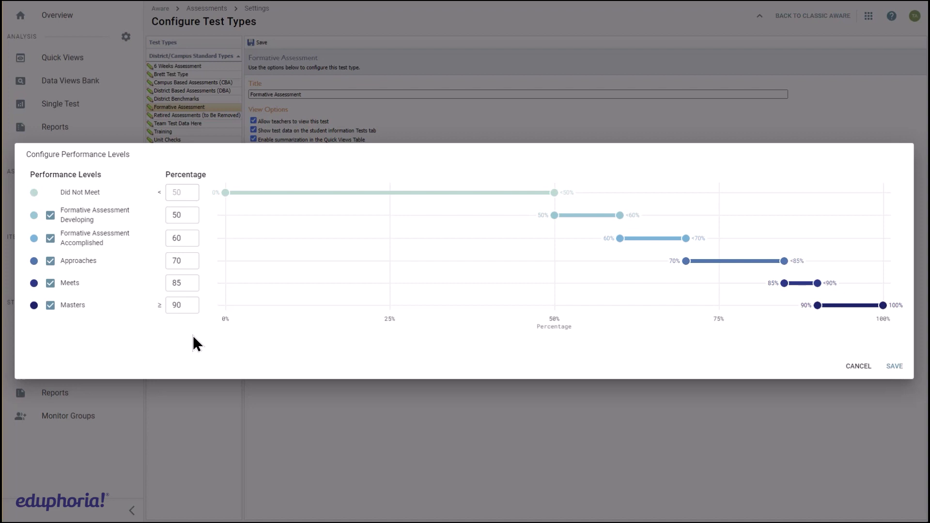
left_click(894, 366)
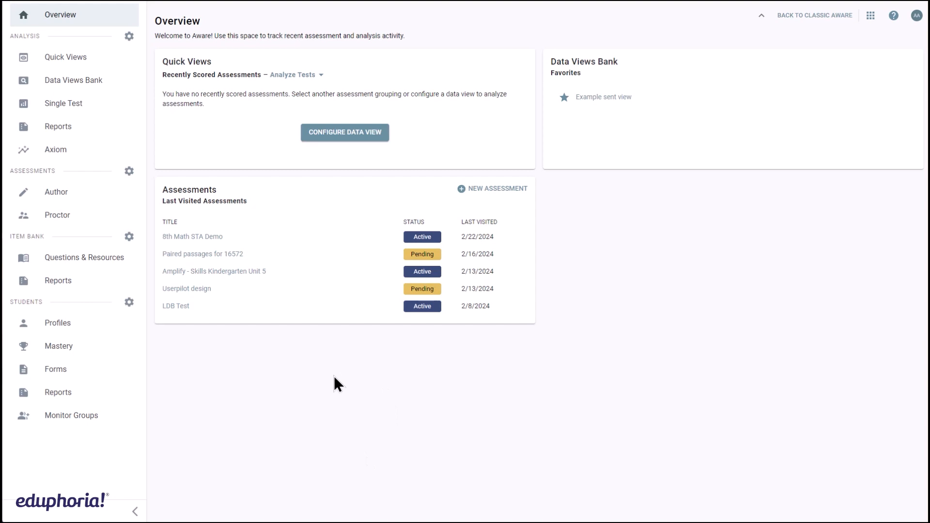
Open Mass Edit Assessments and filter the list to the Active test state
left_click(129, 171)
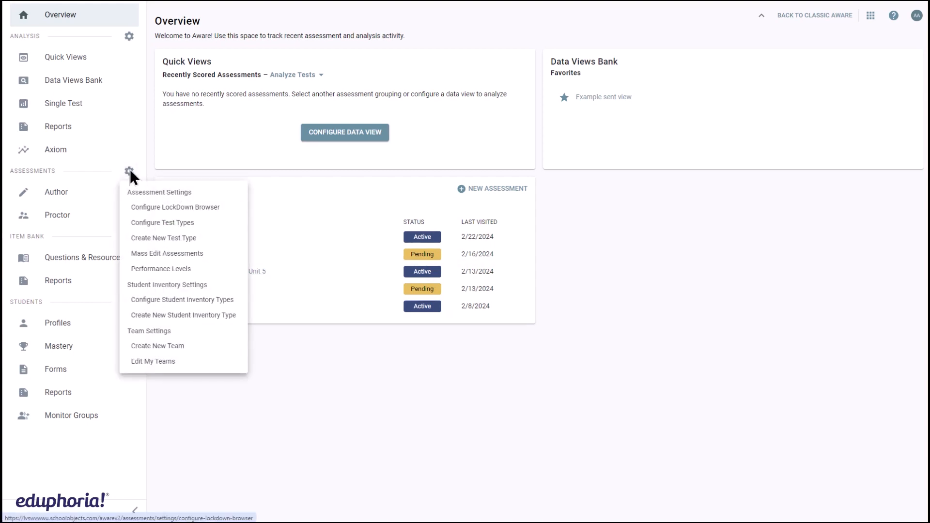
left_click(150, 253)
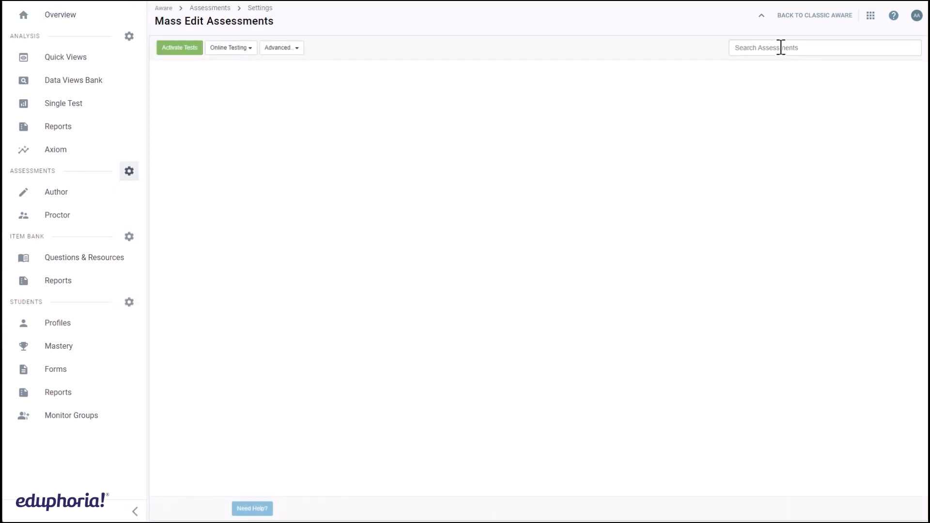
left_click(781, 47)
type("ac")
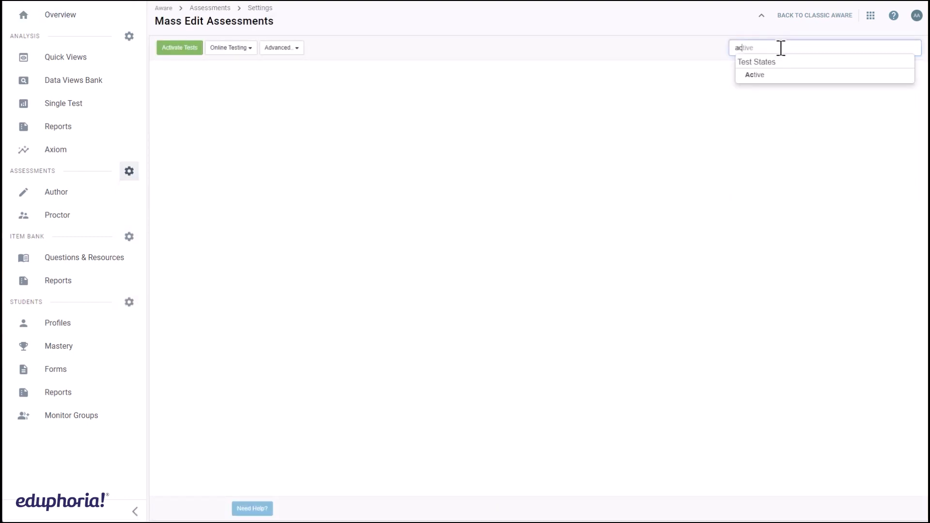
left_click(781, 75)
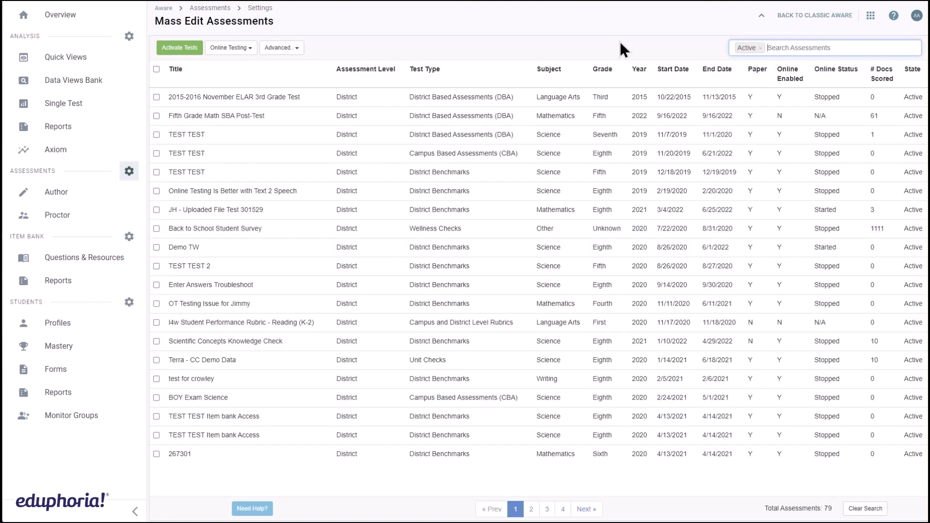
Select the first three active assessments and open the advanced mass actions to view the Archive and Modify options
left_click(156, 97)
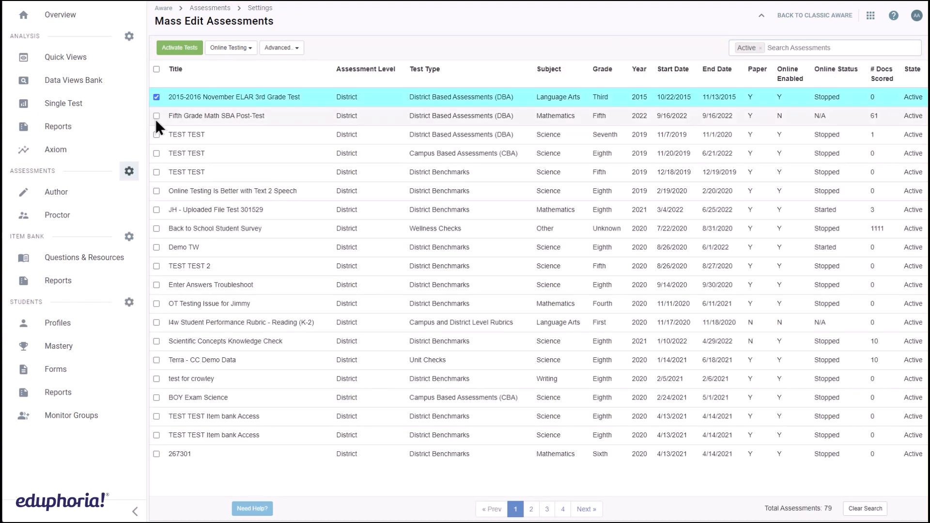
left_click(156, 116)
left_click(157, 135)
left_click(281, 47)
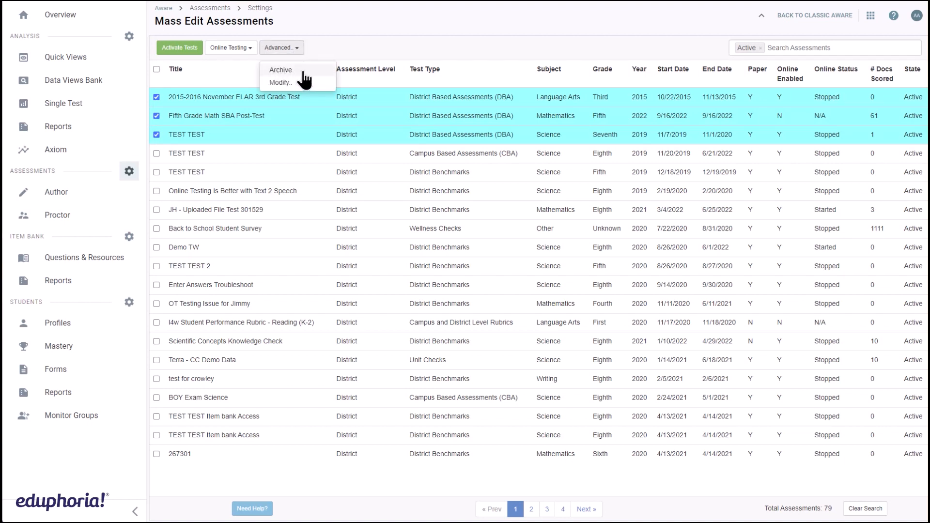
Filter the assessment list to the Pending test state and select the first two pending assessments
left_click(763, 48)
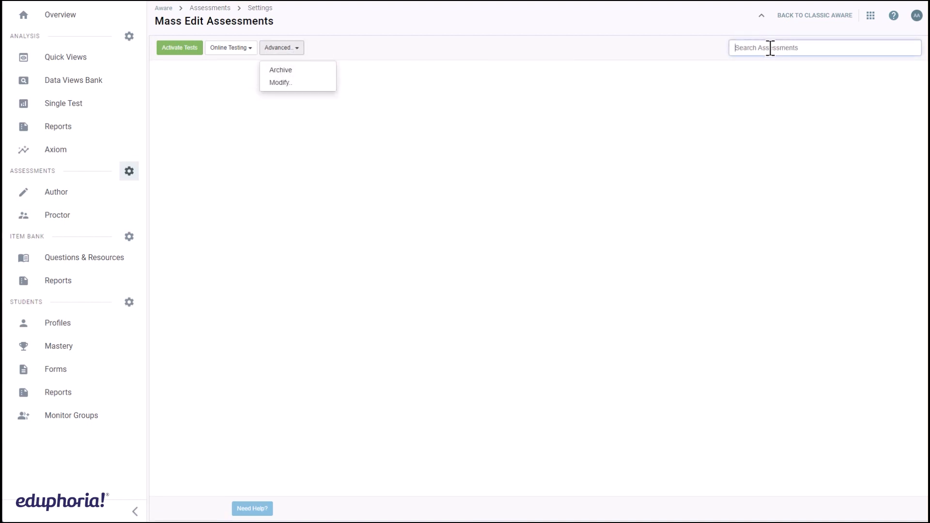
type("pending")
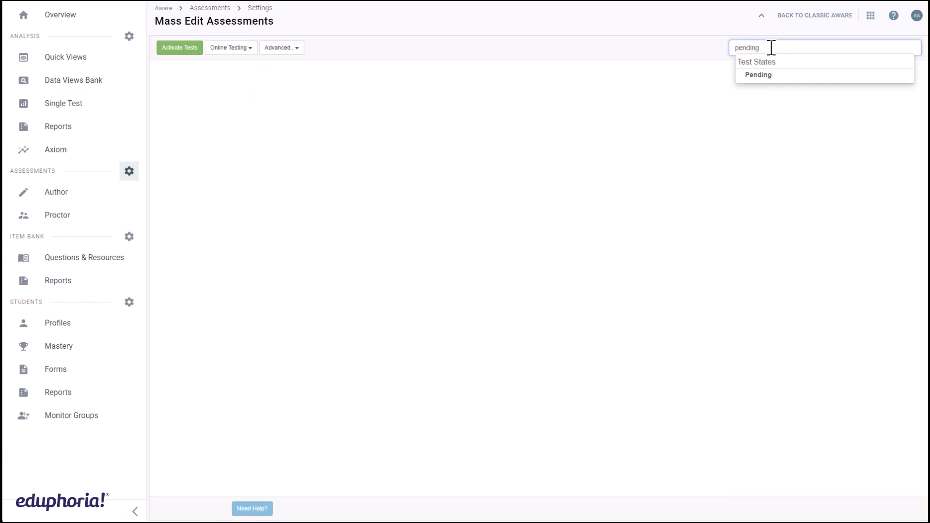
left_click(763, 73)
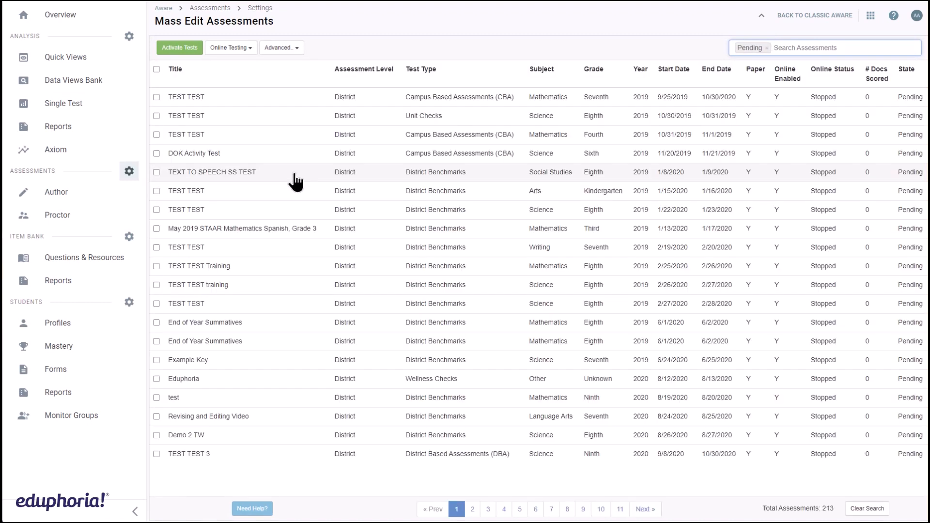
left_click(157, 97)
left_click(156, 116)
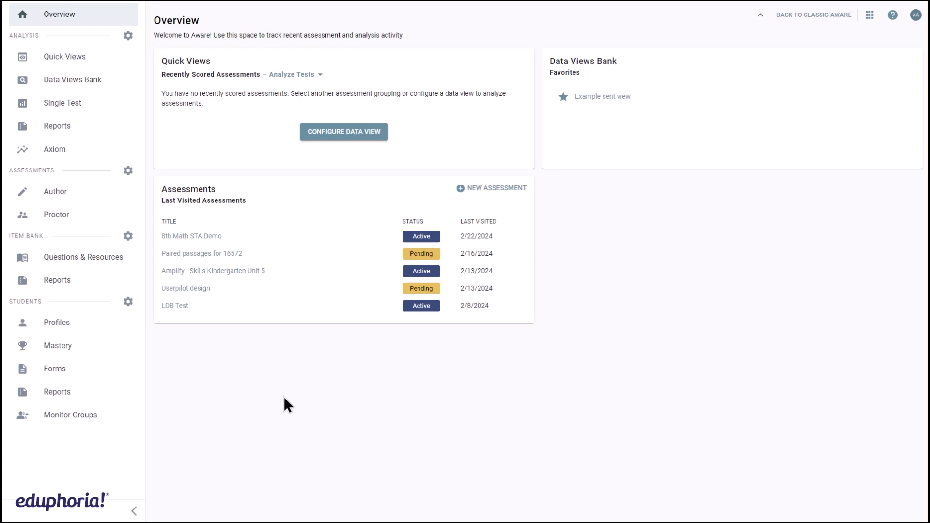
Open the district Forms list, open the Life Skills Program for Student Parents (LSPSP) Notification form, and view its Advanced settings
left_click(79, 374)
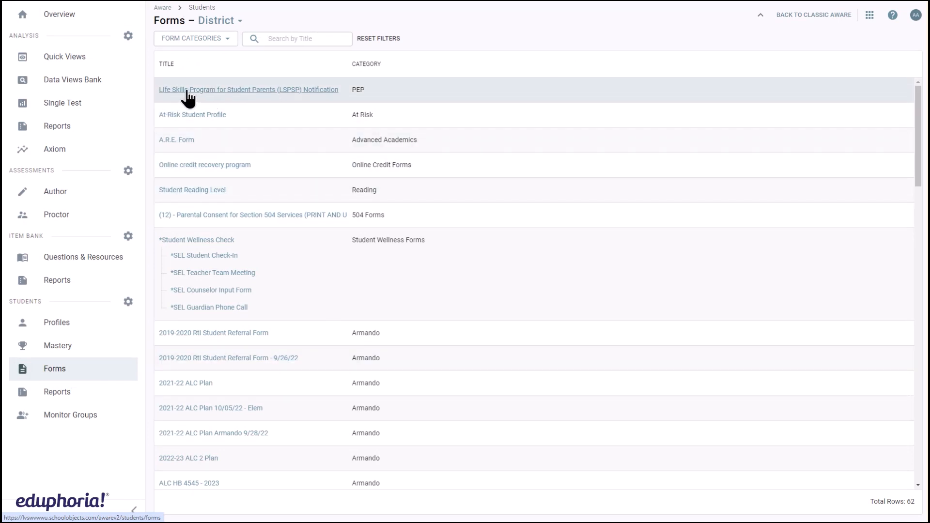
left_click(303, 91)
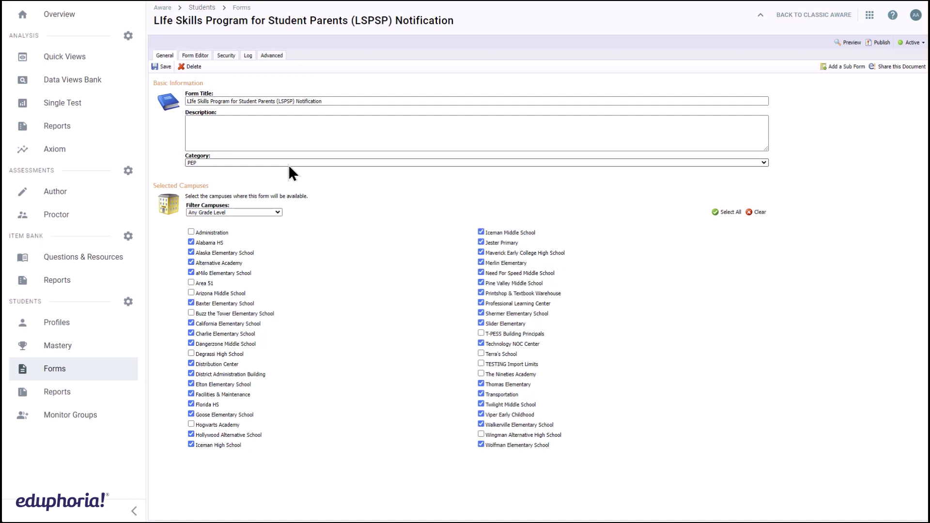
left_click(272, 58)
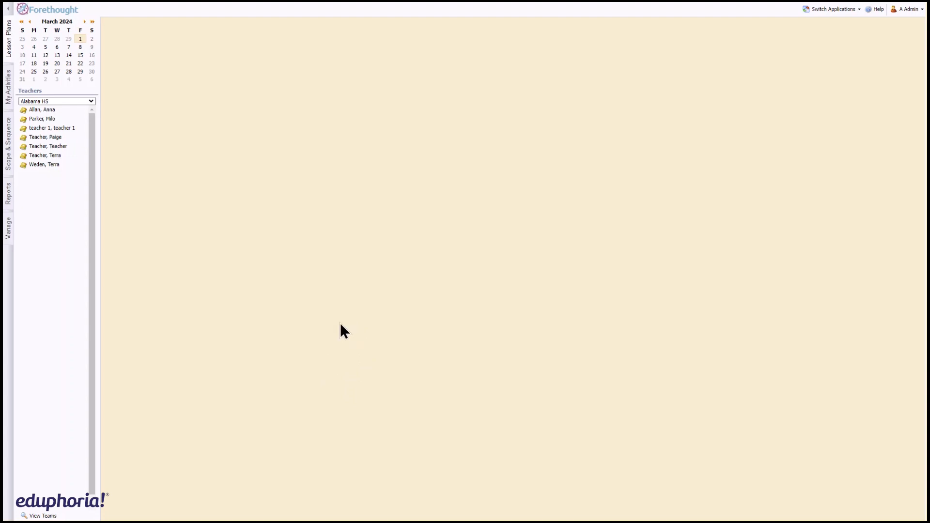
Switch to Forethought management and open the learning standards for High School English Language Arts English I, viewing its Options
left_click(9, 236)
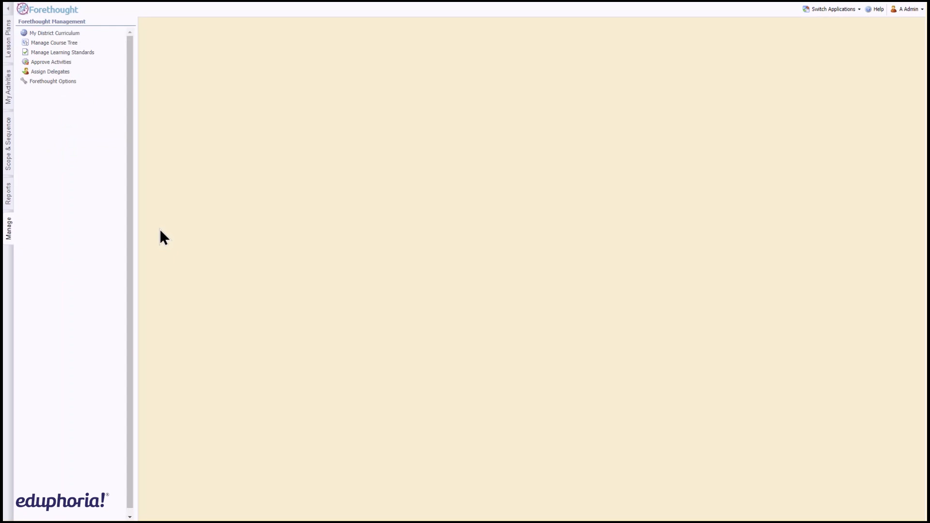
left_click(71, 52)
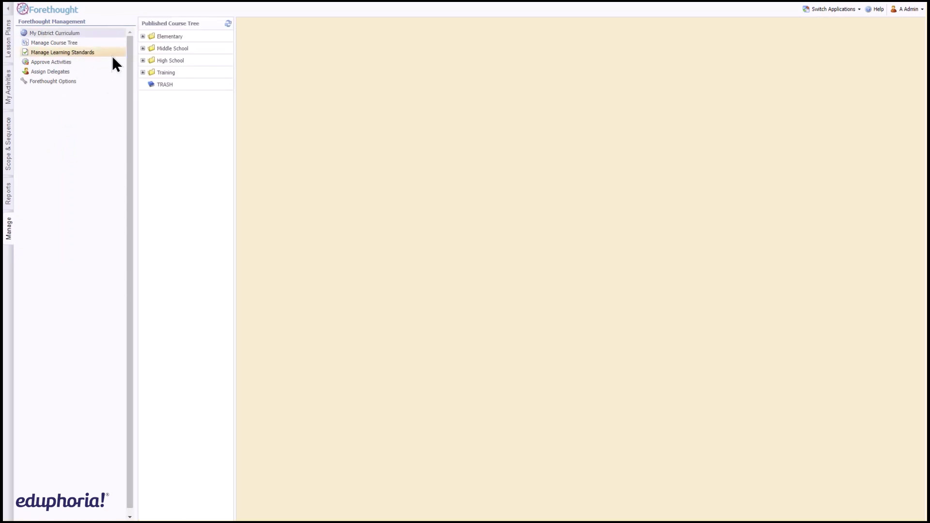
left_click(175, 61)
left_click(204, 113)
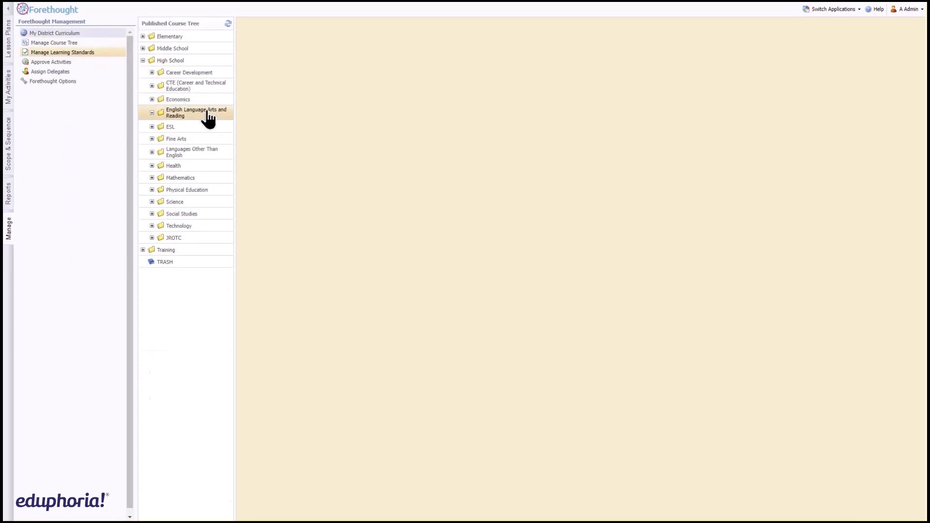
left_click(209, 126)
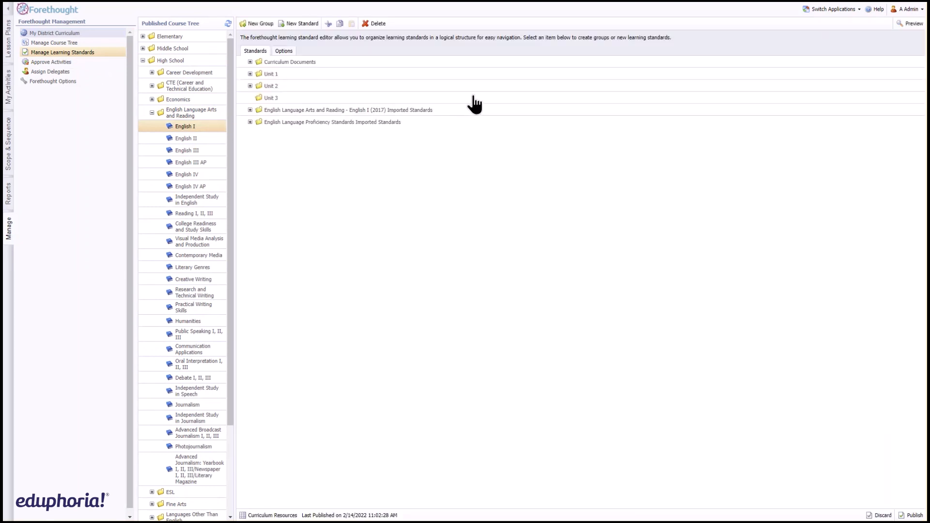
left_click(286, 51)
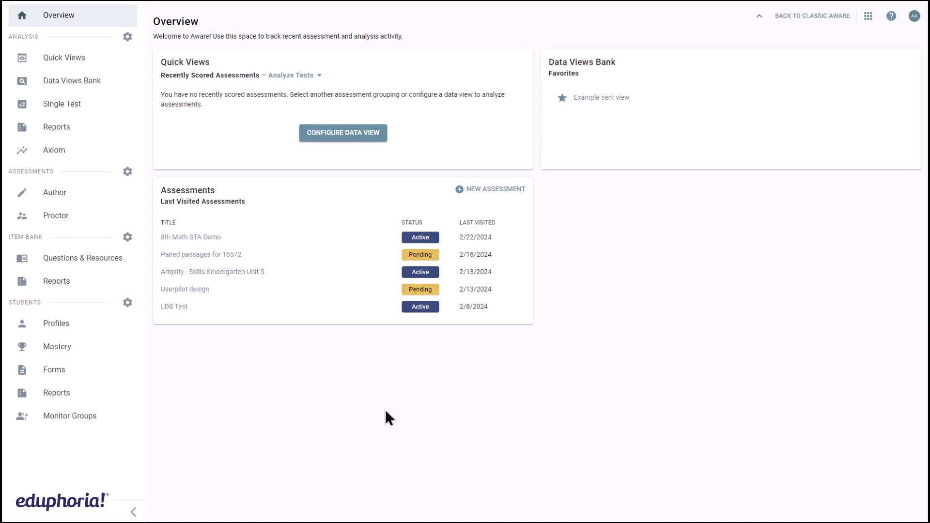
Open Edit My Teams from assessment settings, select the English III team, and open the Monitor Groups list
left_click(127, 171)
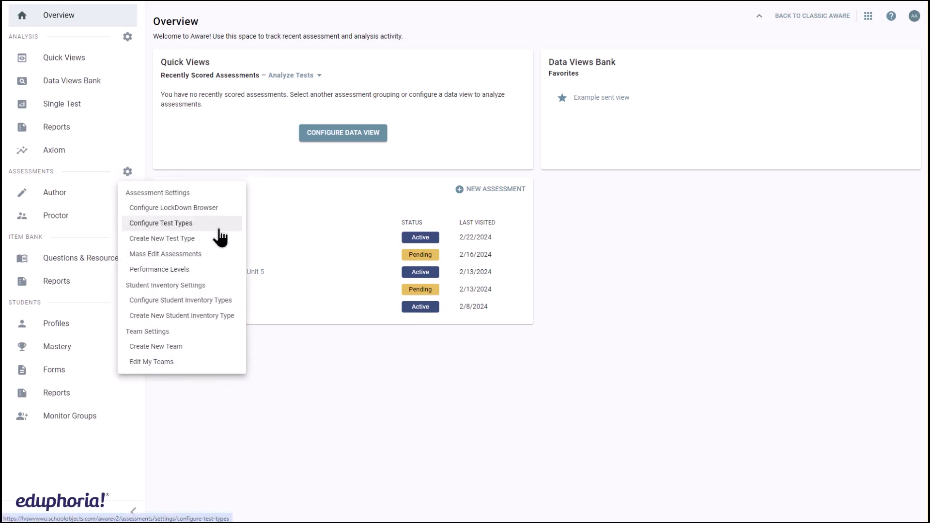
left_click(209, 363)
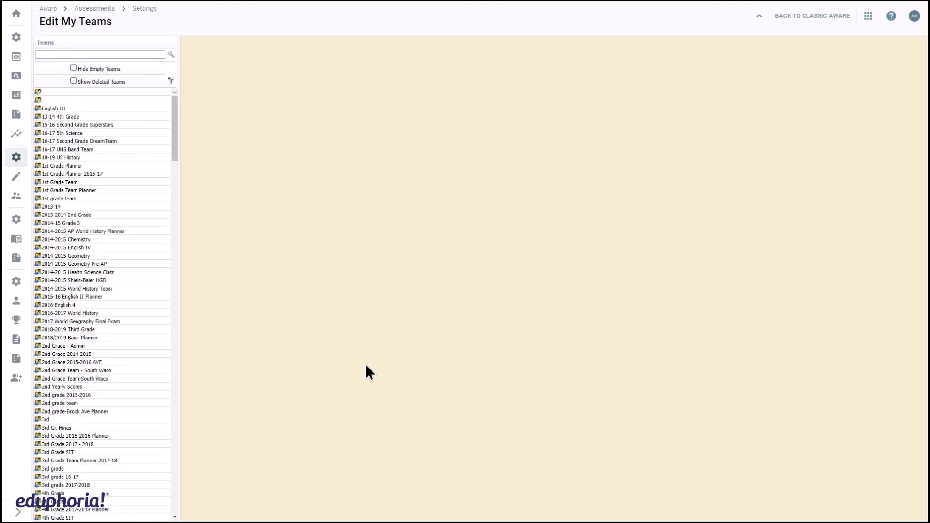
left_click(149, 109)
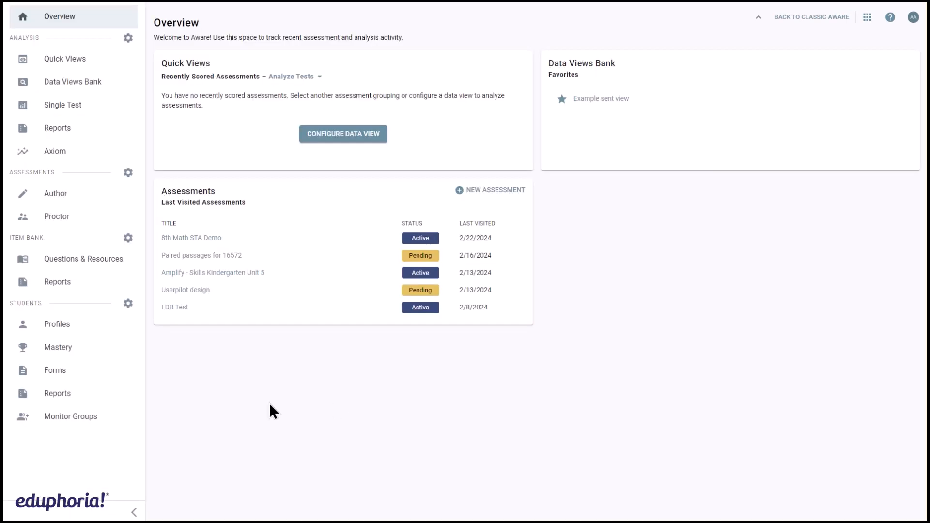
left_click(94, 417)
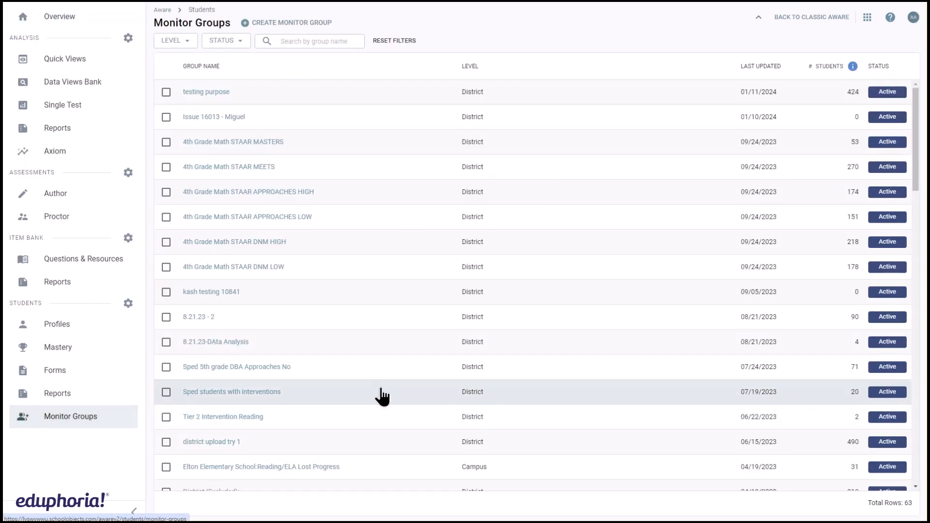